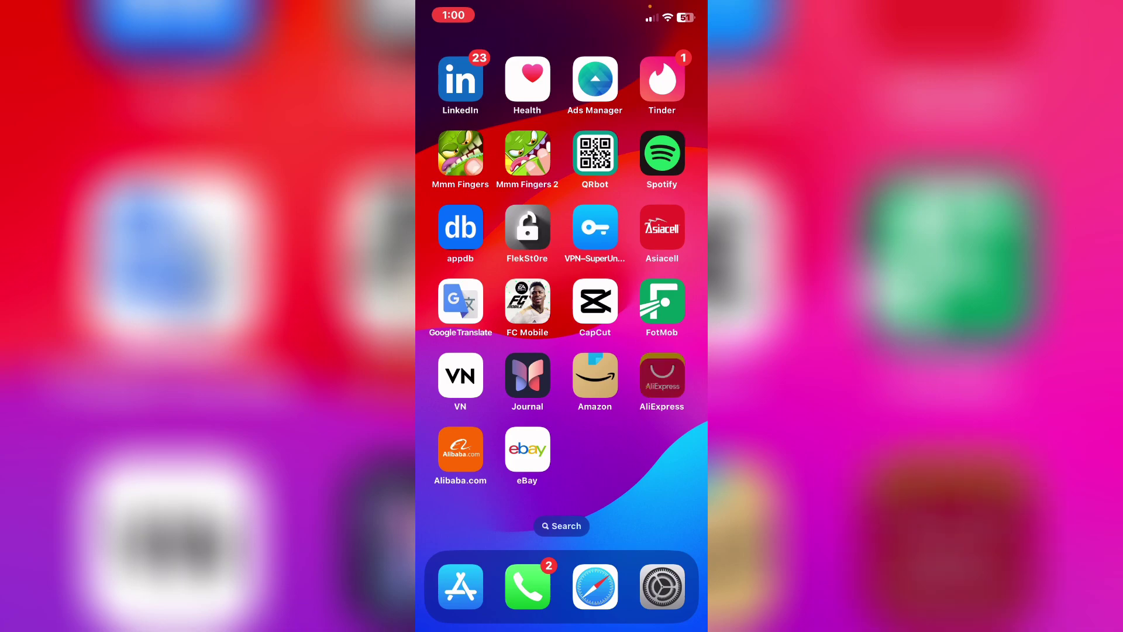
# Launch AliExpress from the home screen icon
pyautogui.click(661, 377)
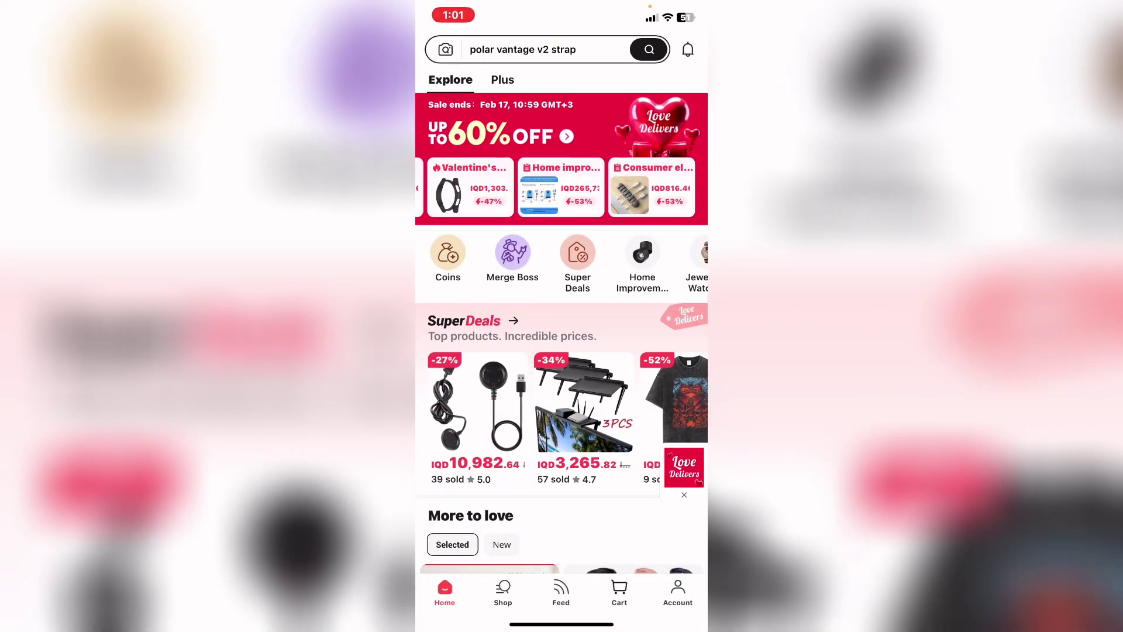
# Go to the Account page with orders, coins and discounts
pyautogui.click(677, 593)
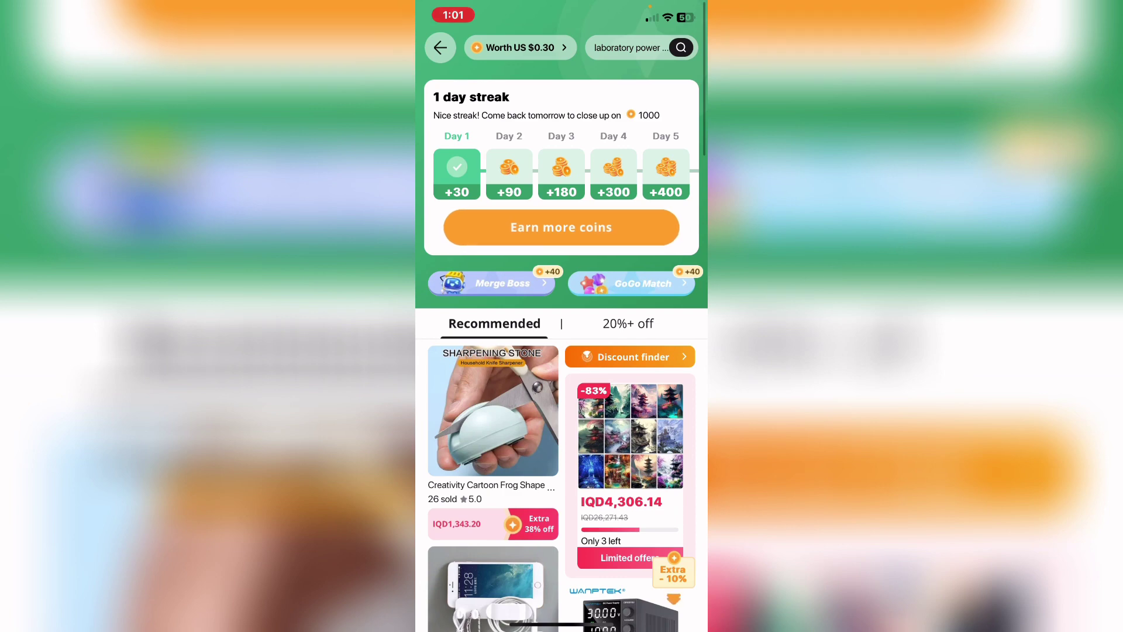
# Show the Earn more coins task list from the Coins page
pyautogui.click(561, 227)
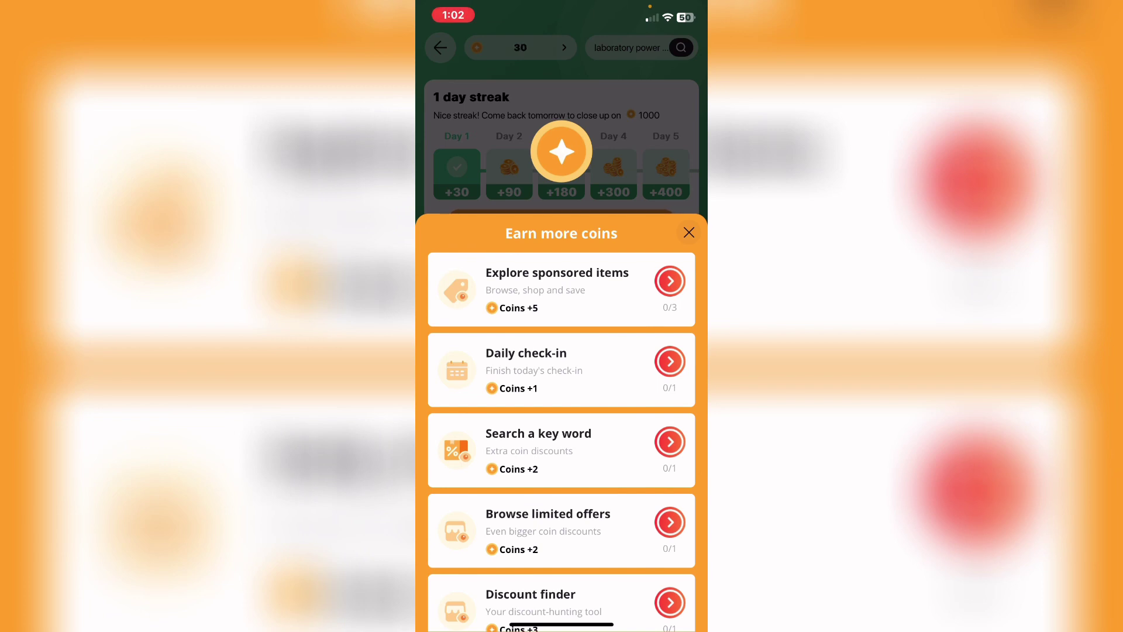
pyautogui.scroll(-3, 560, 421)
pyautogui.scroll(-2, 561, 421)
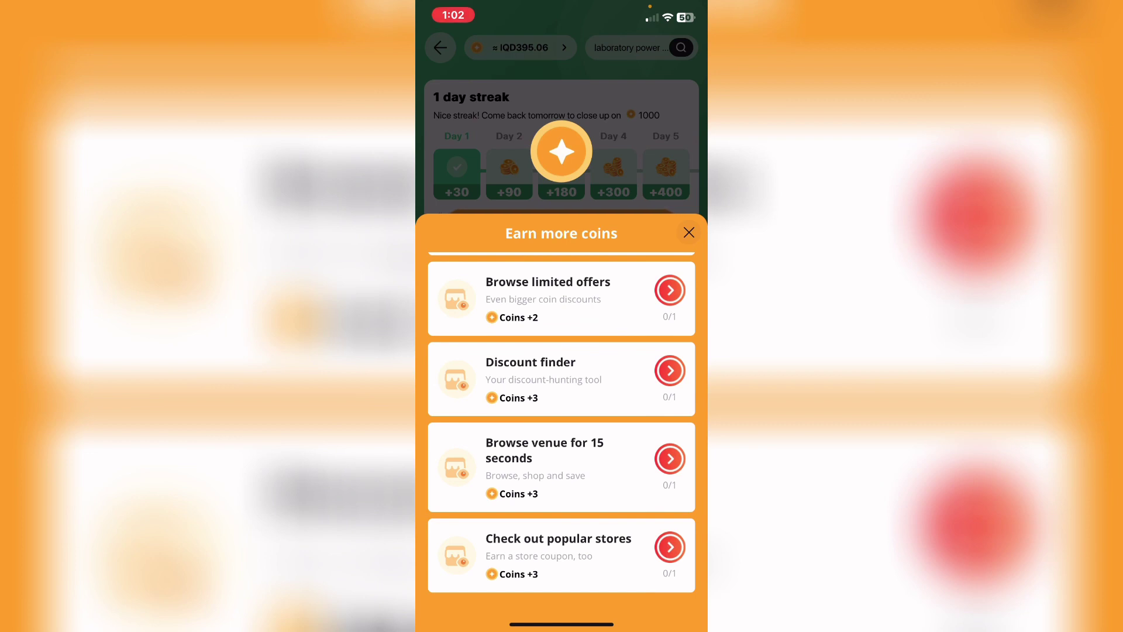
pyautogui.scroll(3, 562, 438)
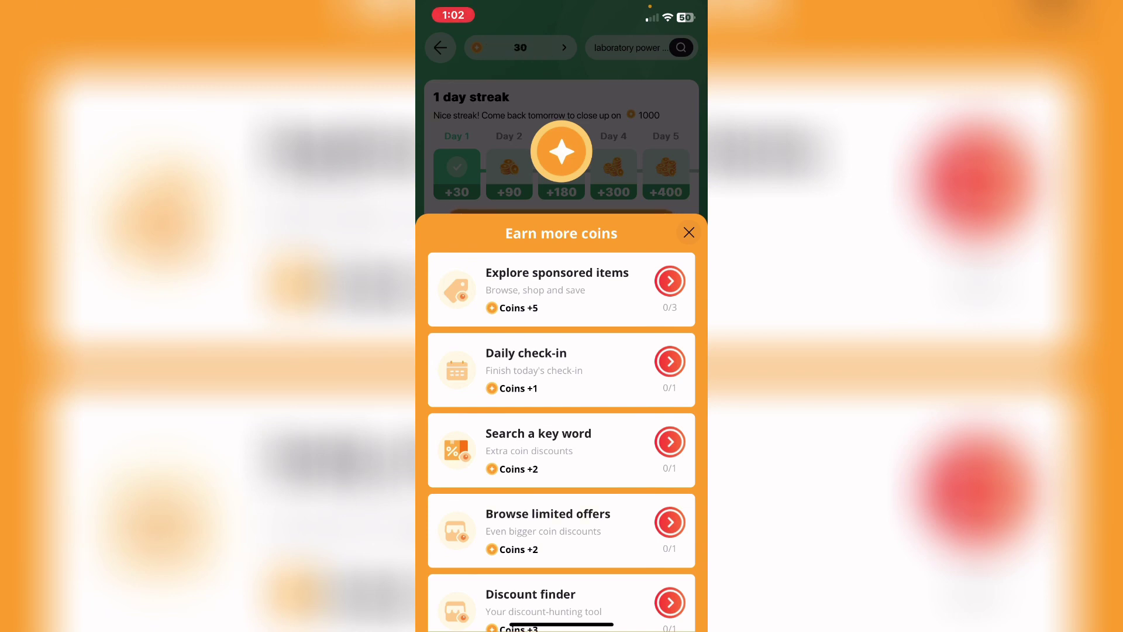
pyautogui.scroll(-2, 562, 422)
pyautogui.scroll(2, 561, 421)
# Close the coin tasks sheet and launch the Merge Boss game from its banner
pyautogui.click(689, 232)
pyautogui.scroll(-1, 561, 394)
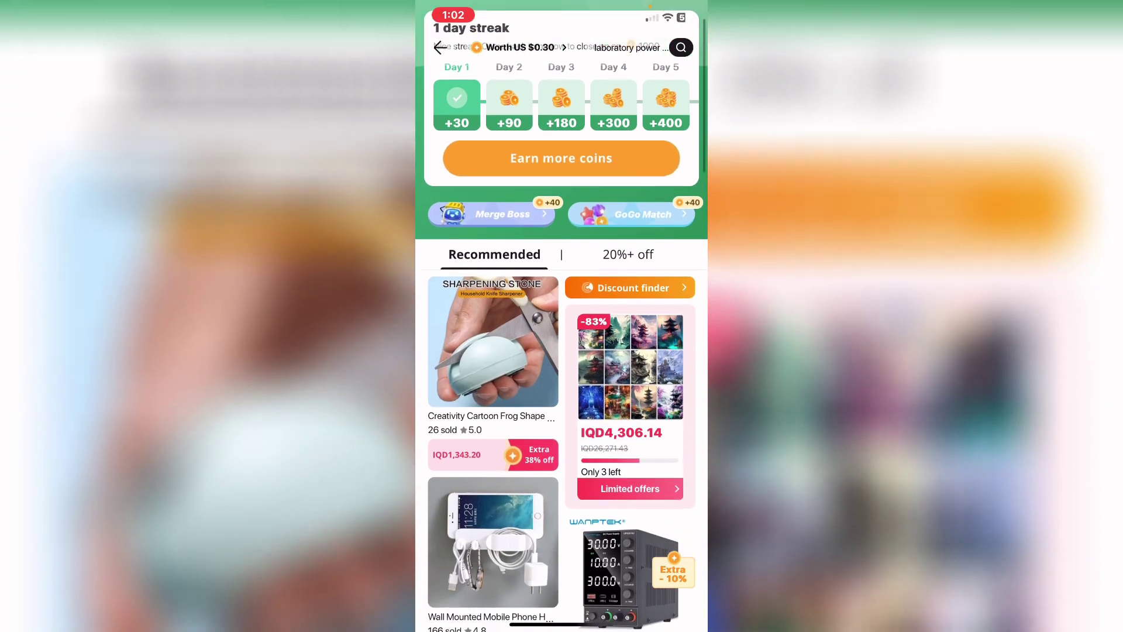
pyautogui.scroll(1, 562, 395)
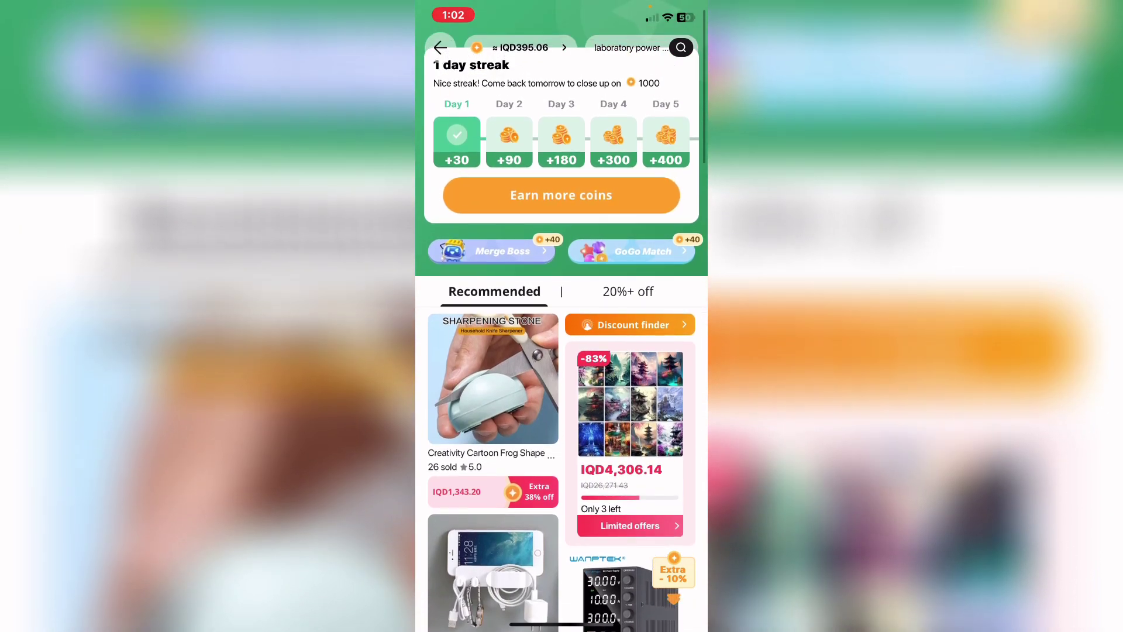
pyautogui.scroll(1, 561, 352)
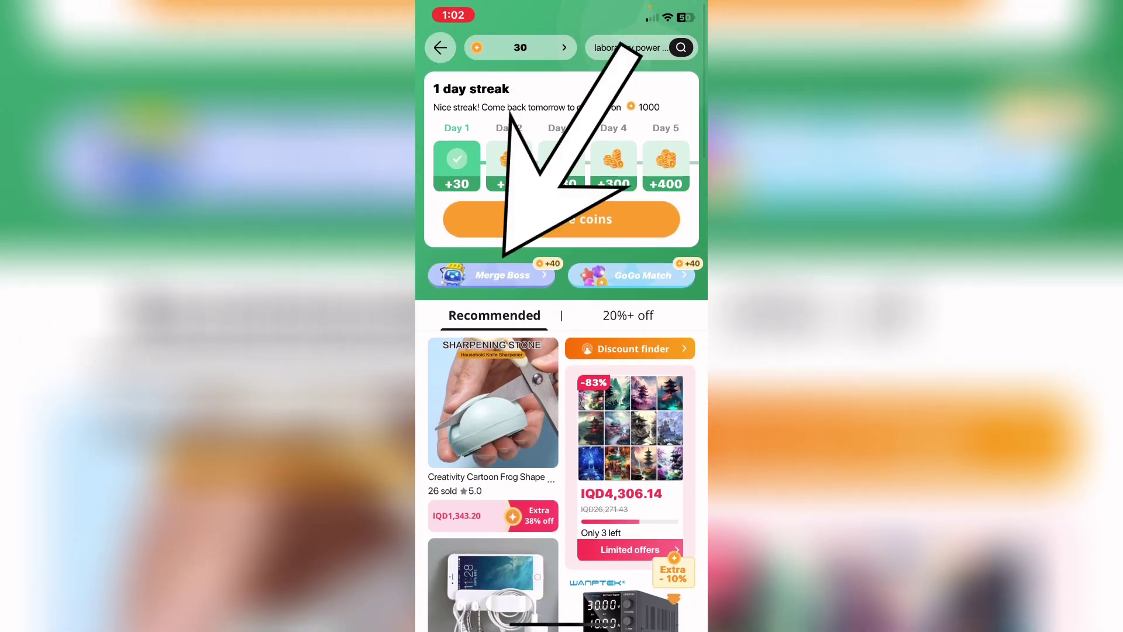
pyautogui.click(492, 275)
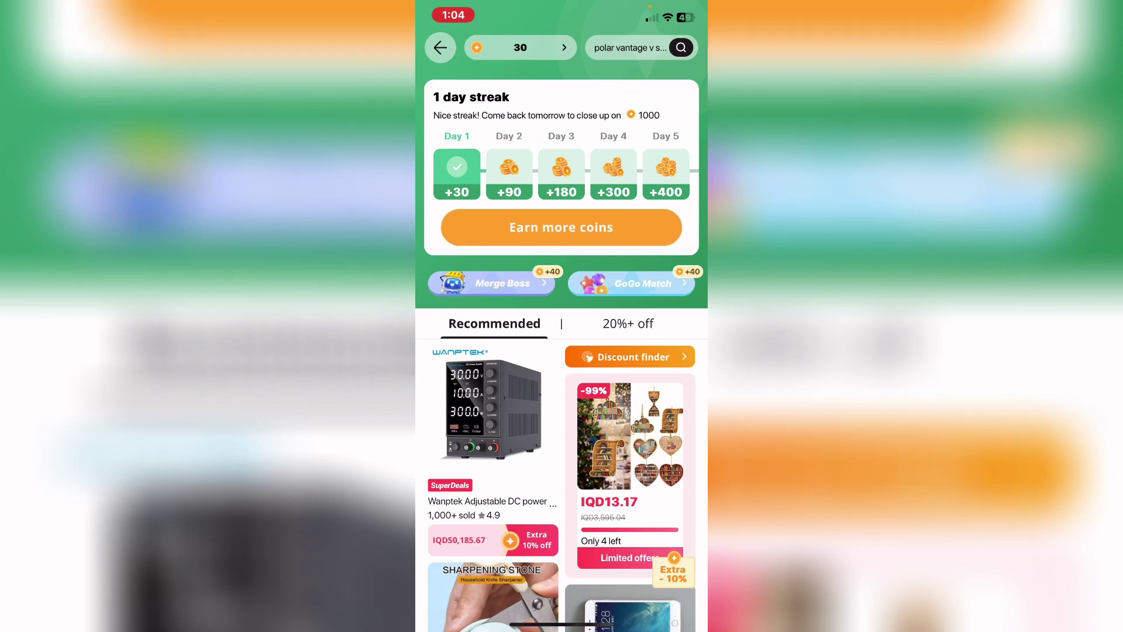
pyautogui.scroll(-2, 561, 352)
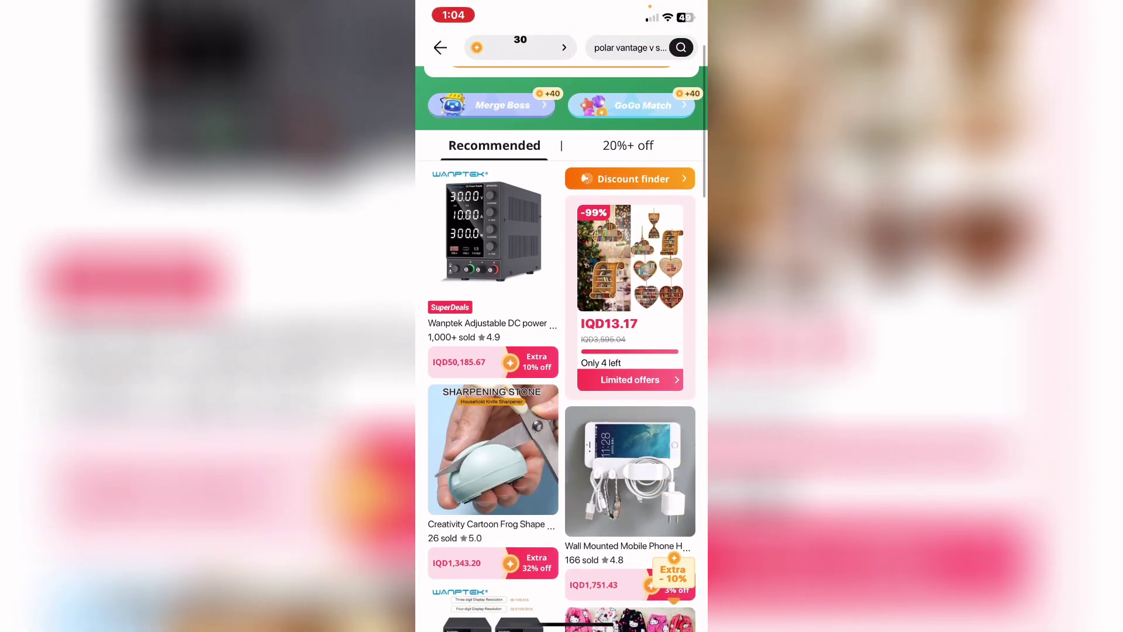
pyautogui.scroll(-2, 562, 352)
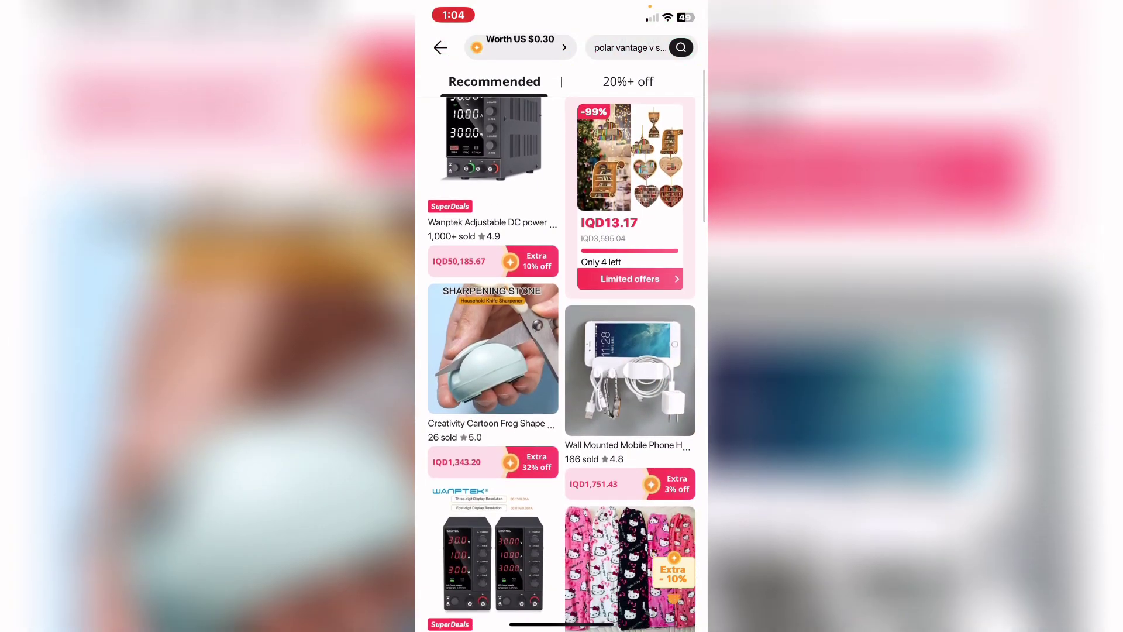
pyautogui.scroll(-2, 562, 351)
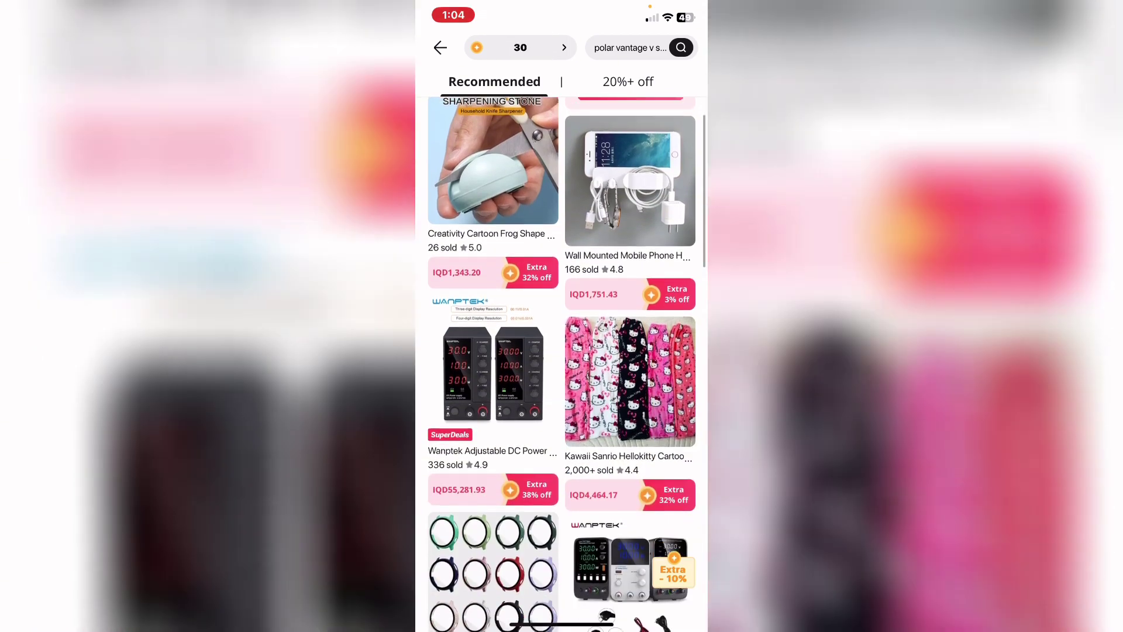
pyautogui.scroll(-3, 562, 351)
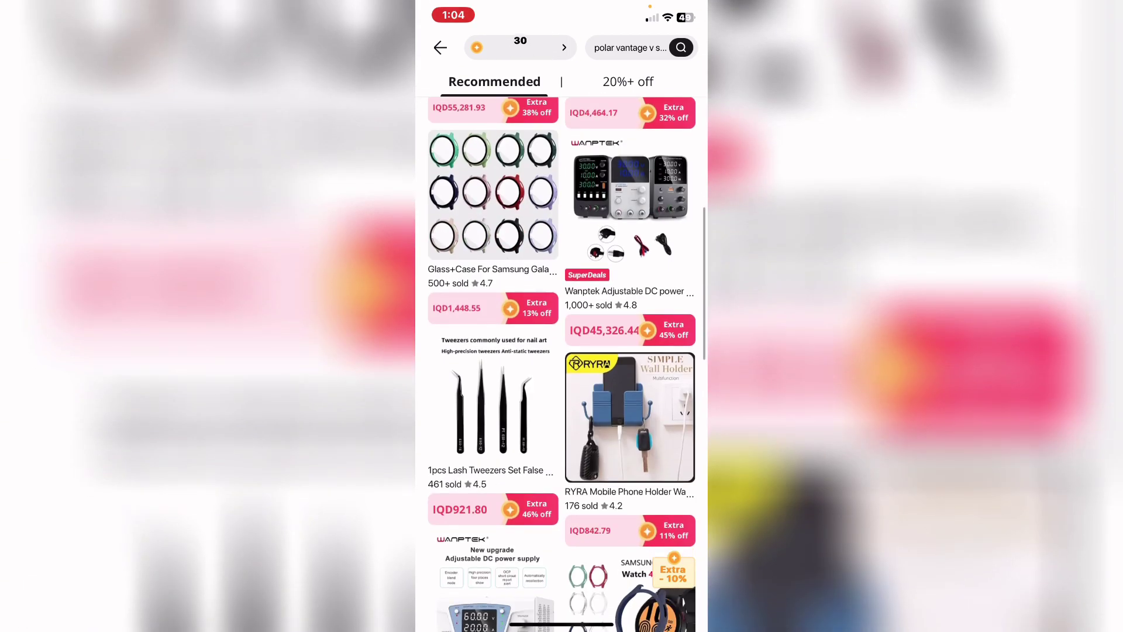
pyautogui.scroll(-3, 561, 352)
pyautogui.scroll(-2, 561, 352)
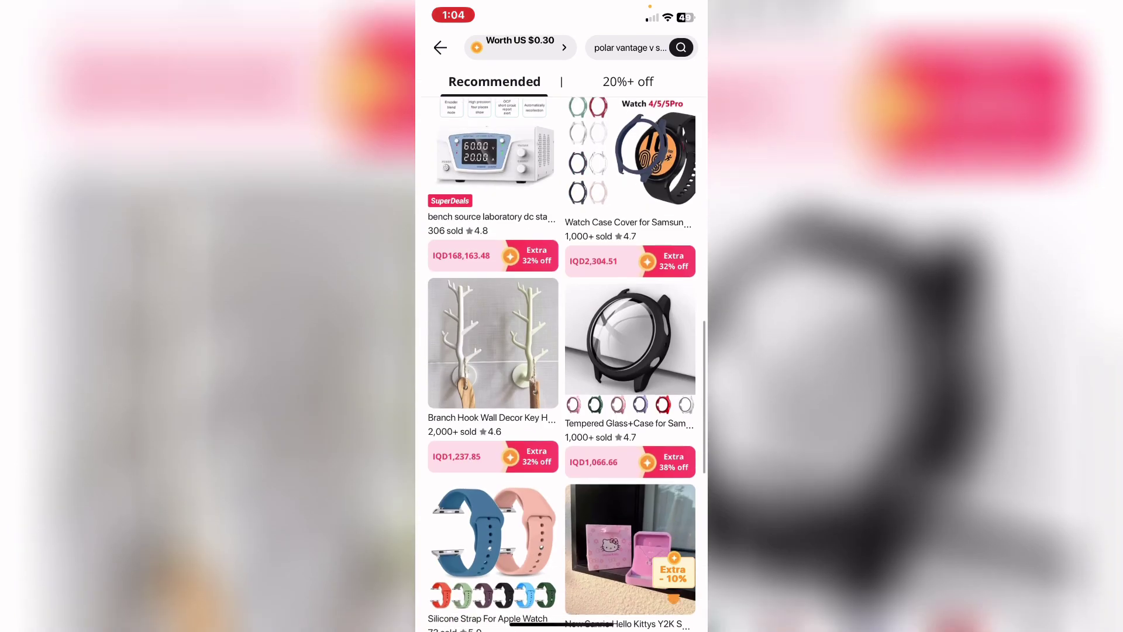
pyautogui.scroll(-2, 562, 351)
pyautogui.scroll(-2, 562, 351)
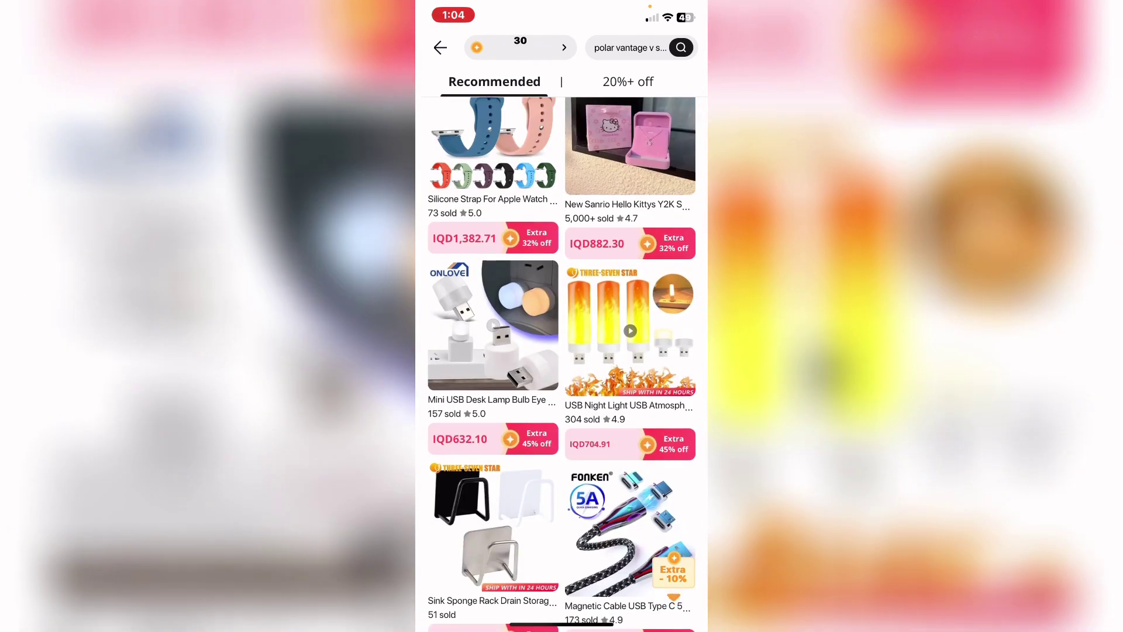
pyautogui.scroll(-2, 561, 351)
pyautogui.scroll(-2, 561, 351)
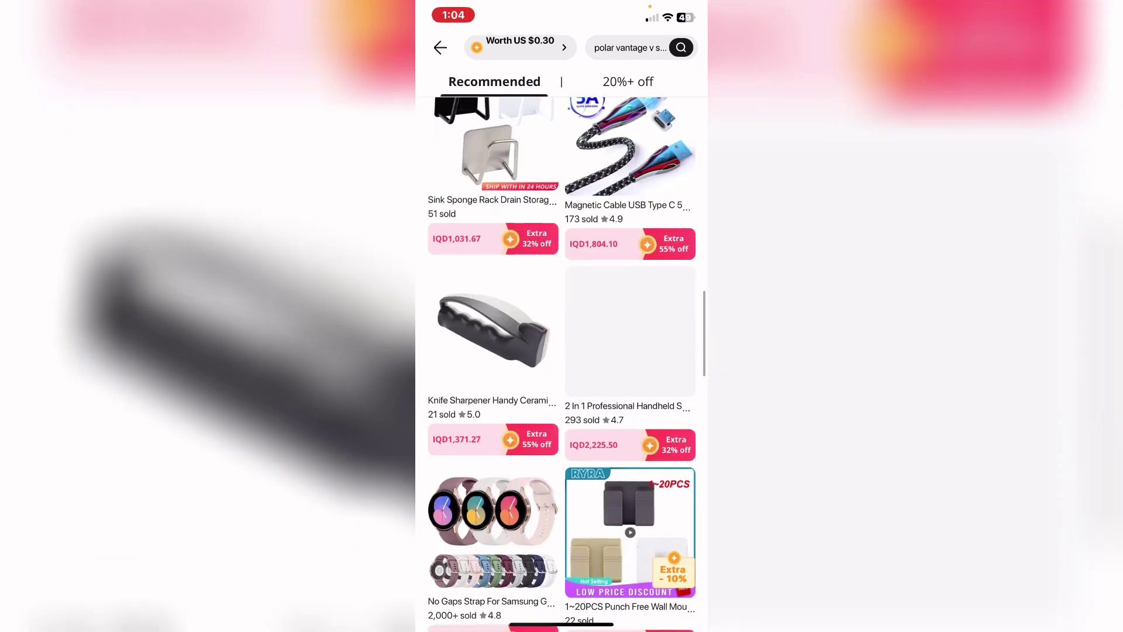
pyautogui.scroll(-2, 563, 351)
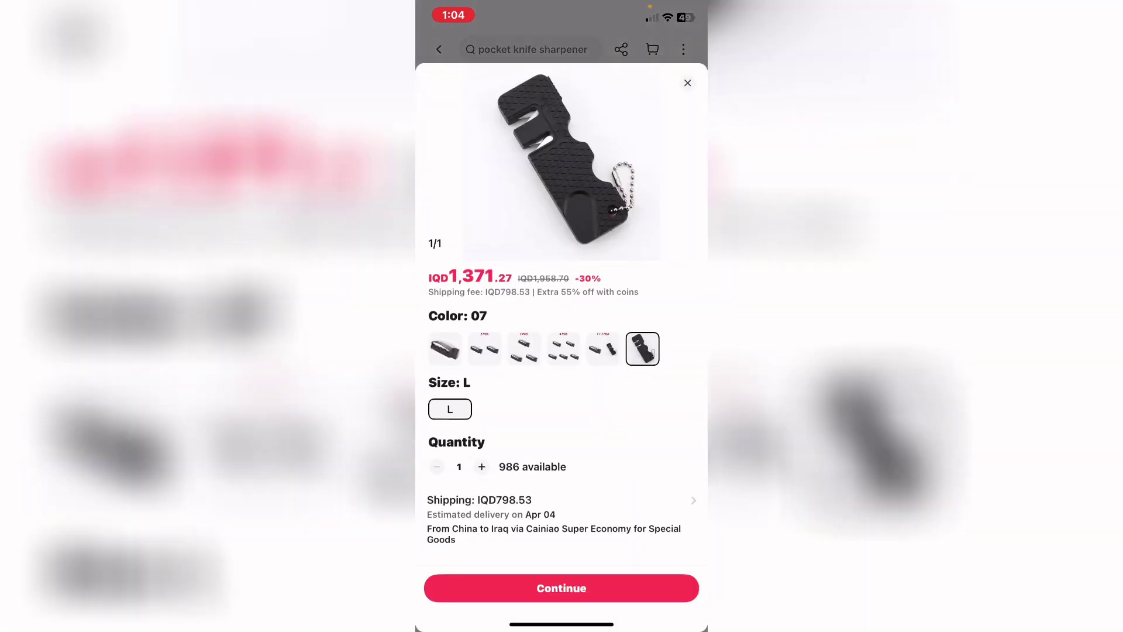
# Confirm the colour 07, size L, quantity 1 variant and reach order confirmation
pyautogui.click(561, 588)
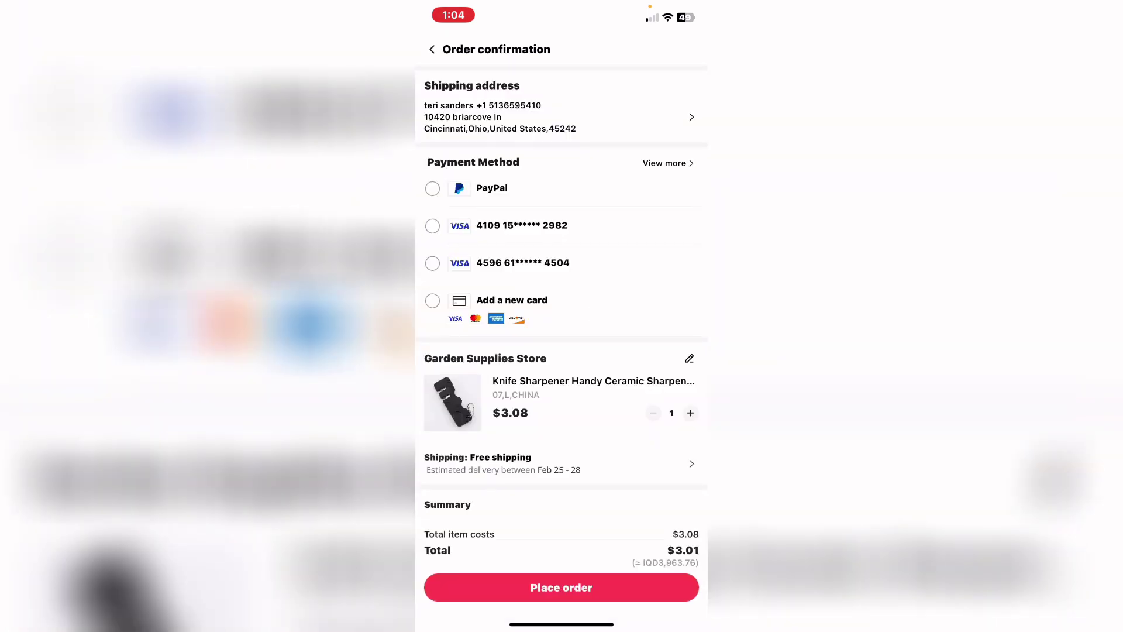
pyautogui.scroll(-5, 561, 350)
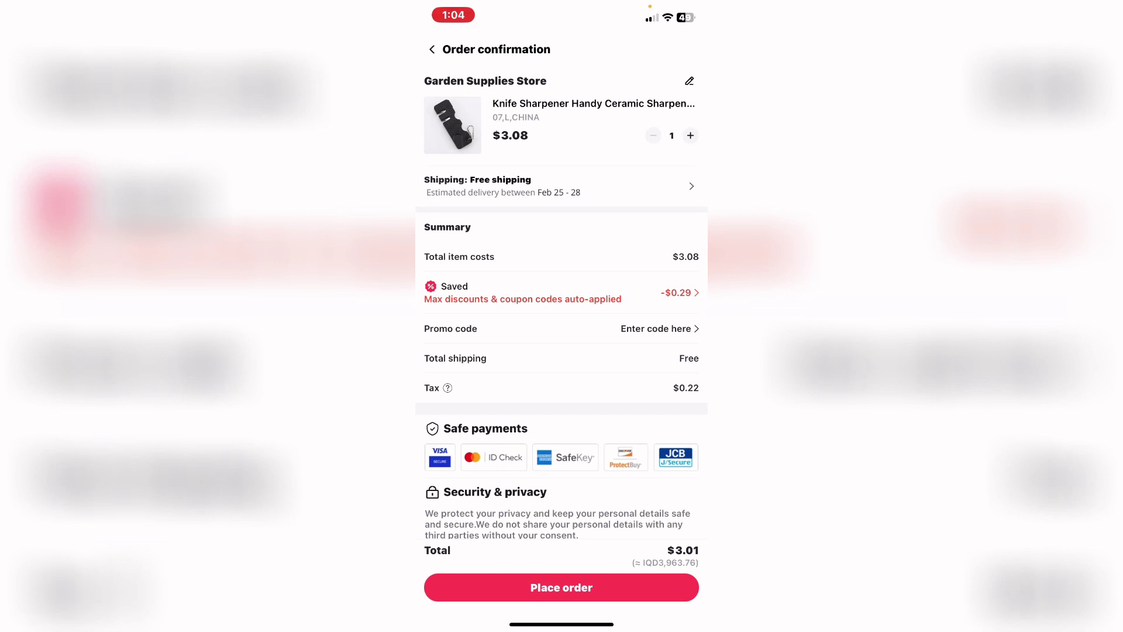
pyautogui.scroll(-2, 562, 351)
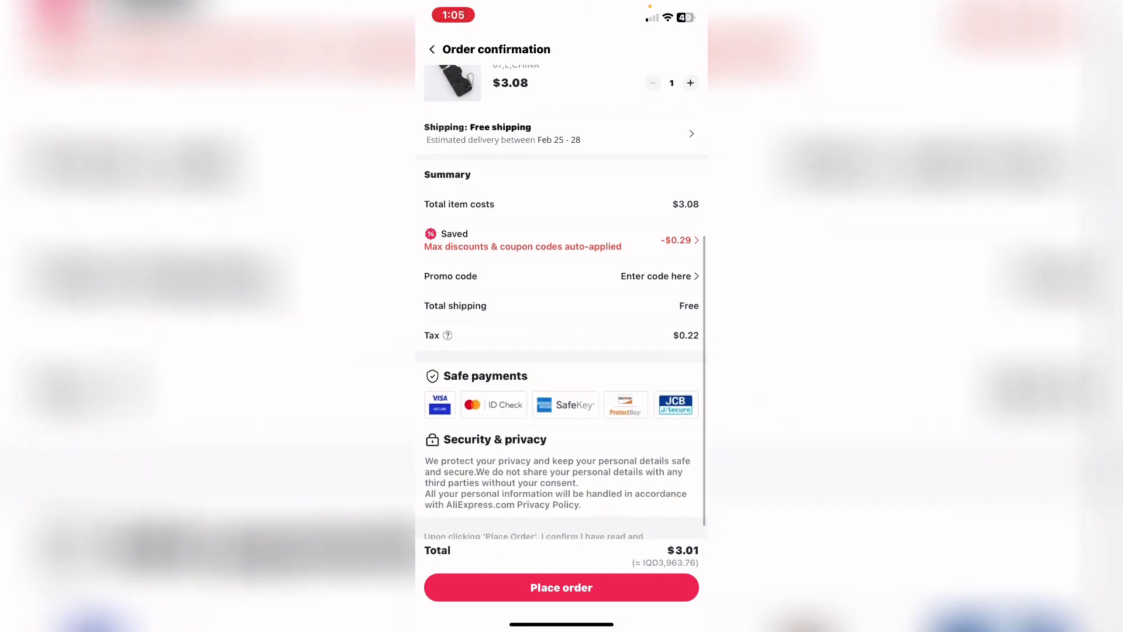
pyautogui.scroll(2, 562, 307)
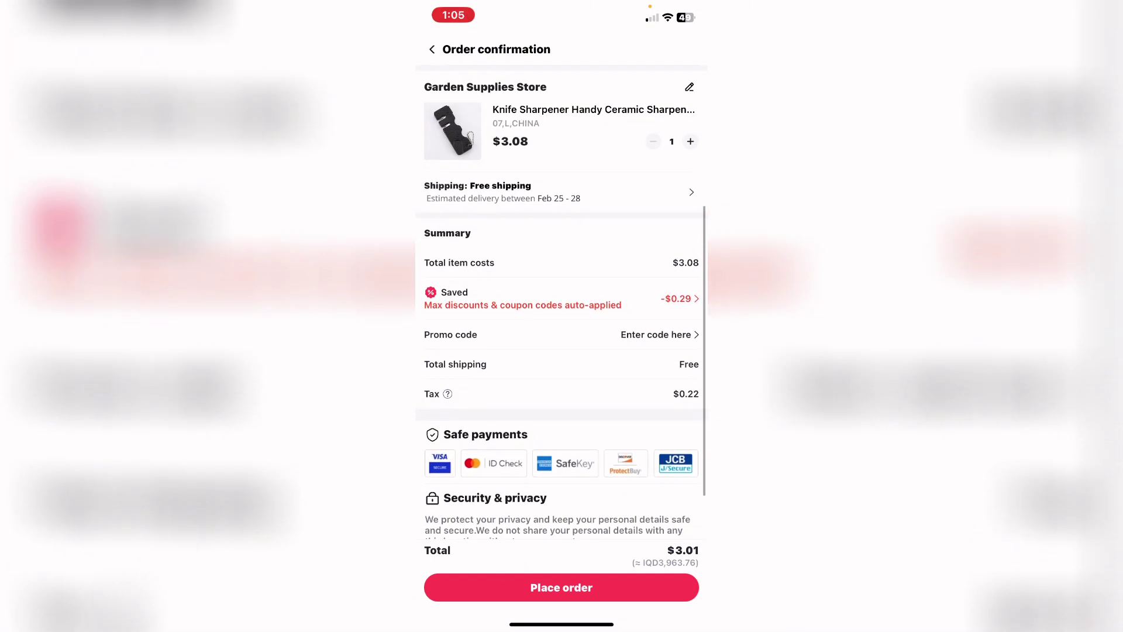
pyautogui.scroll(-2, 561, 351)
pyautogui.scroll(2, 562, 352)
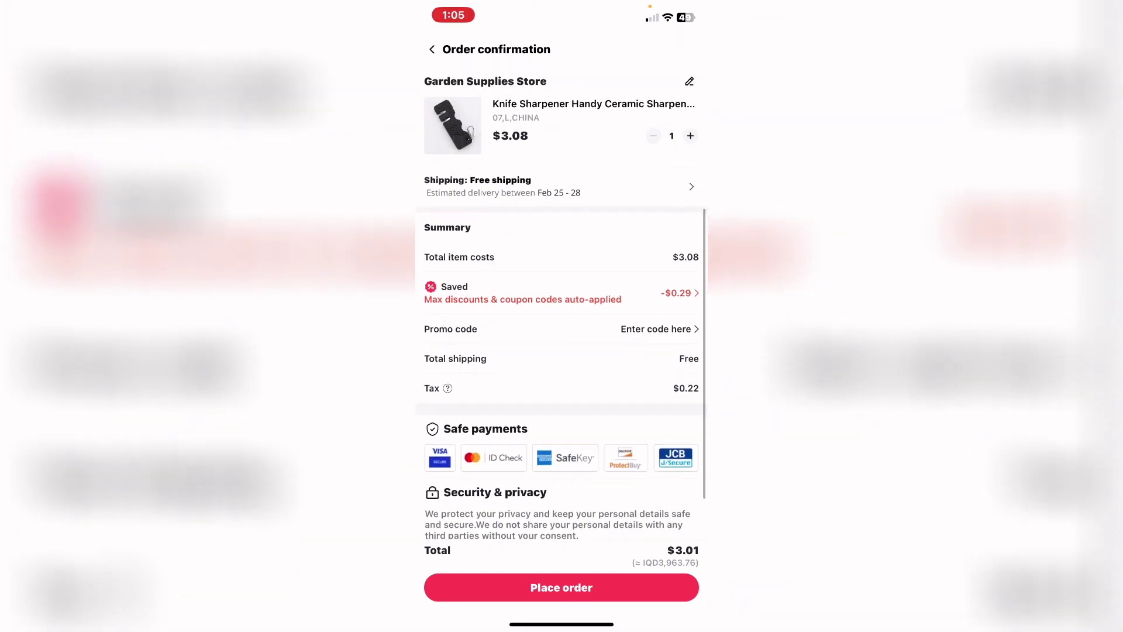
pyautogui.scroll(1, 562, 308)
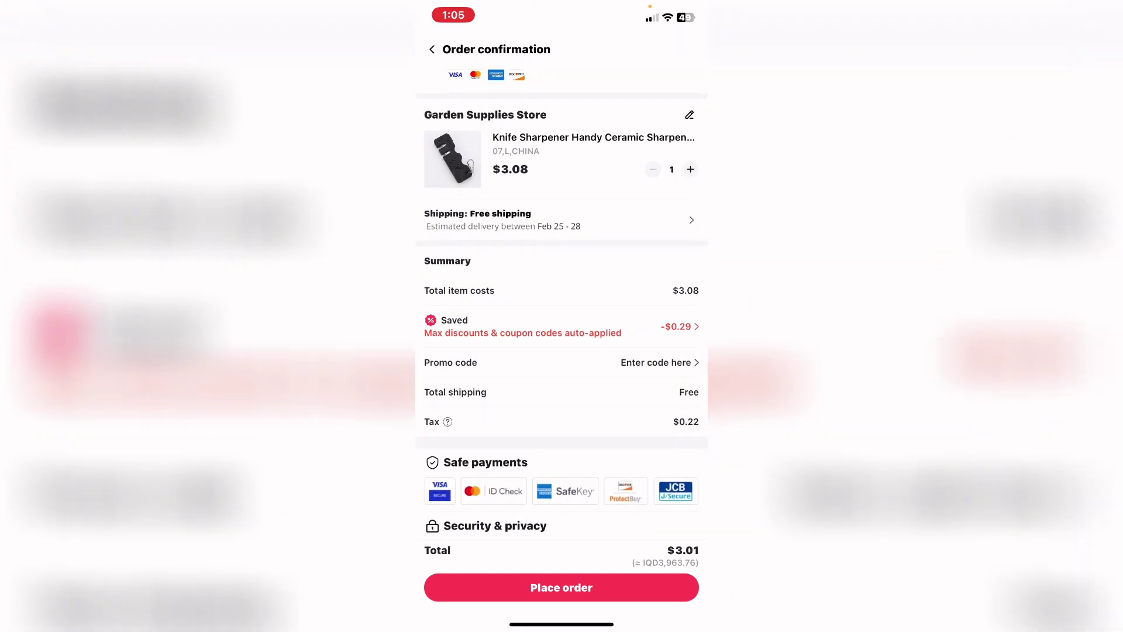
pyautogui.scroll(5, 562, 307)
pyautogui.scroll(-5, 562, 351)
# Leave the order confirmation page and confirm abandoning the order
pyautogui.click(432, 50)
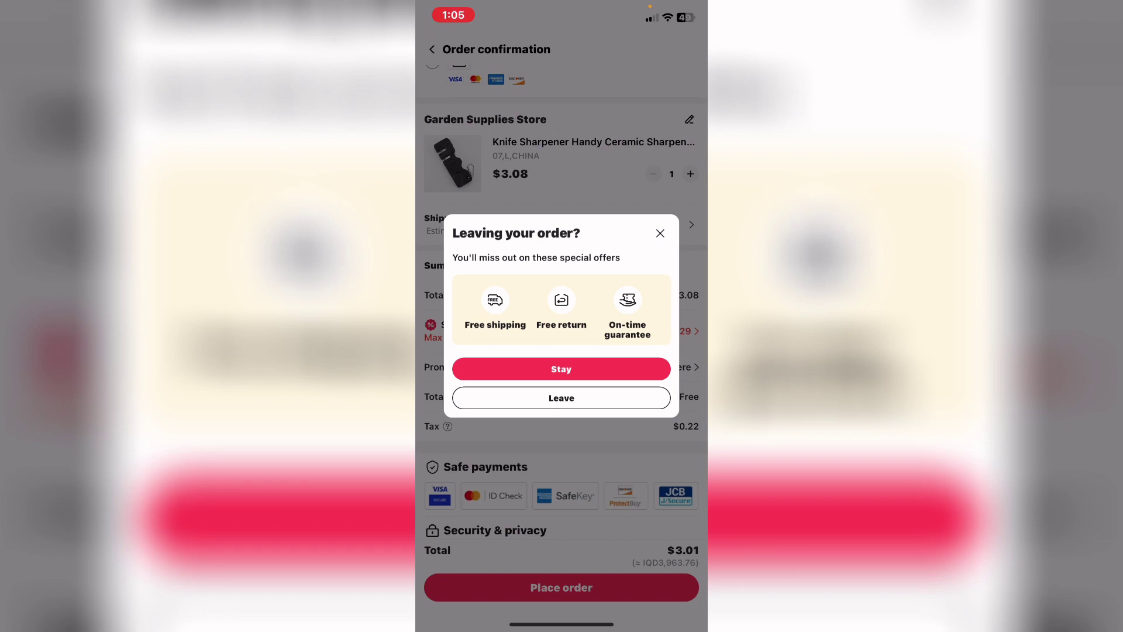
pyautogui.click(561, 397)
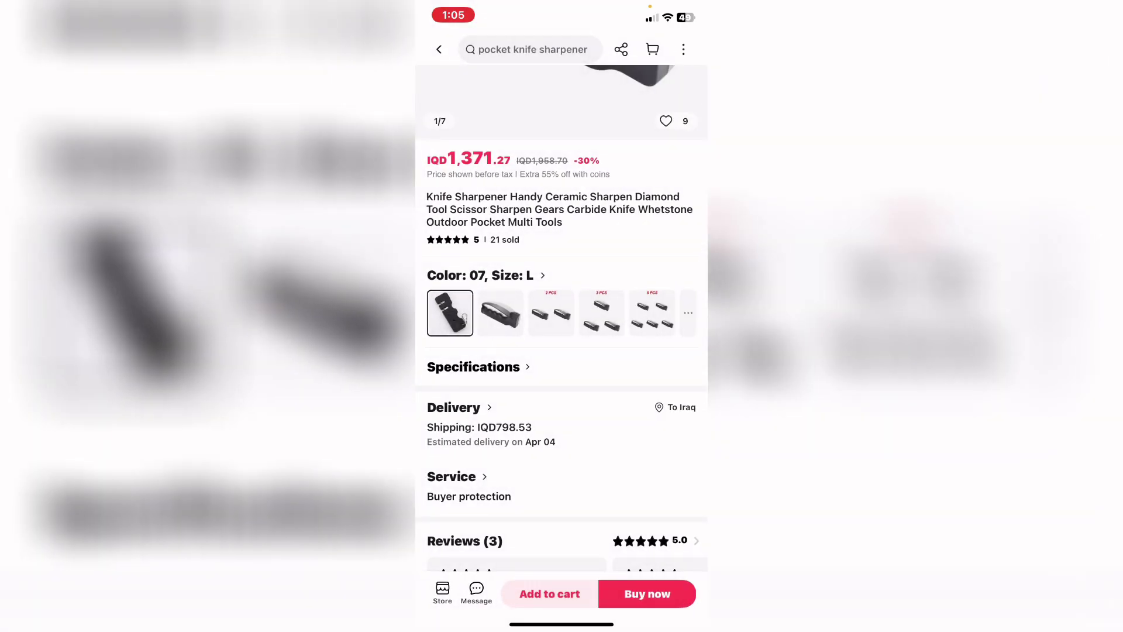